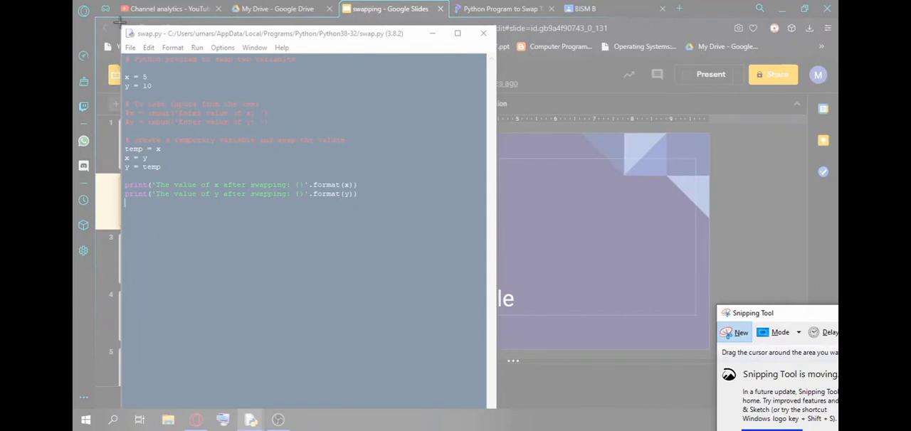
drag(122, 26, 468, 206)
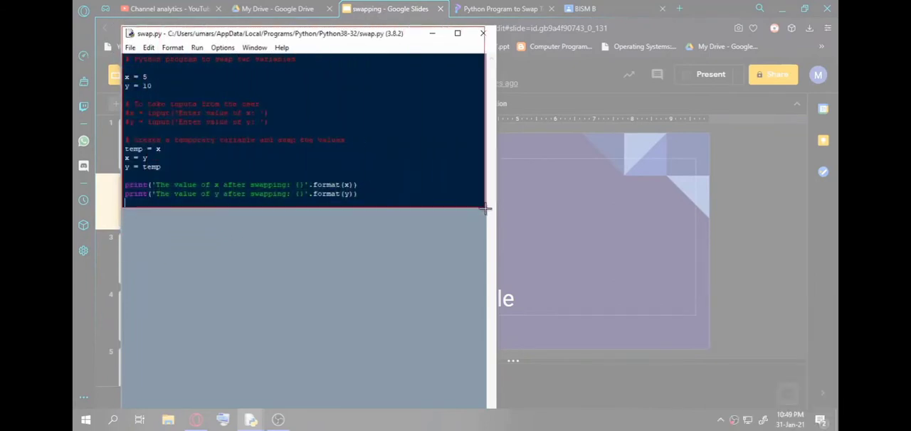
click(400, 365)
drag(223, 377, 118, 377)
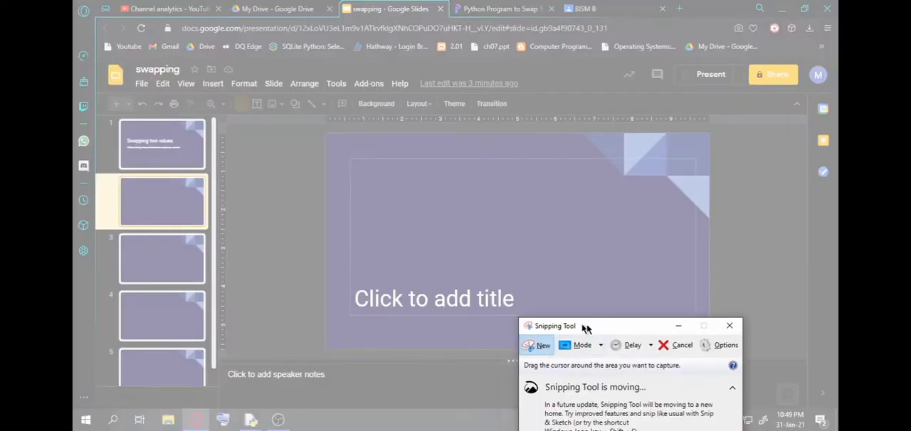
click(132, 383)
drag(102, 384, 71, 372)
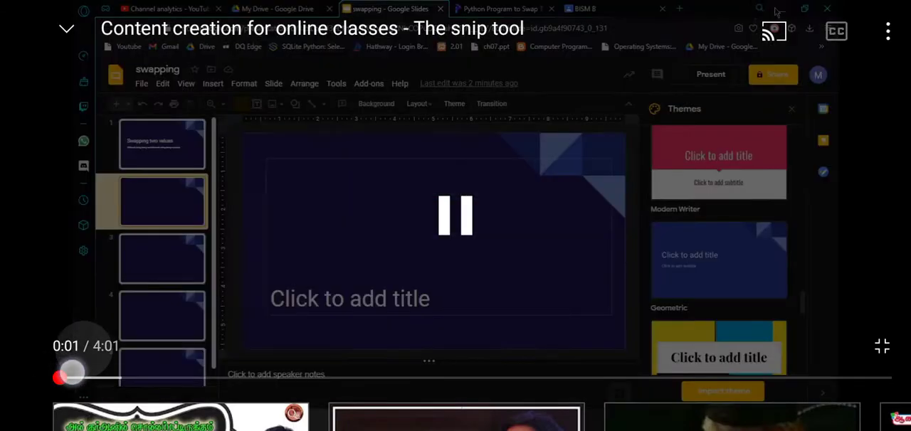
click(72, 372)
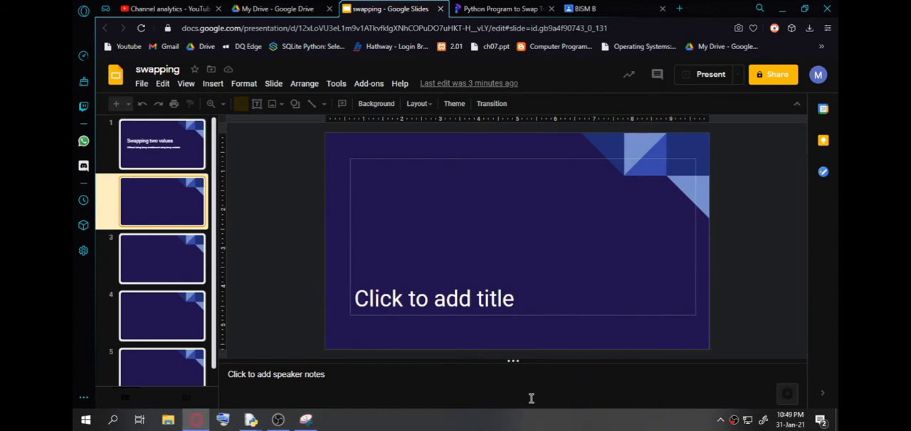
Switch to the Snipping Tool, move its window clear of the slide, and leave snipping mode.
click(306, 421)
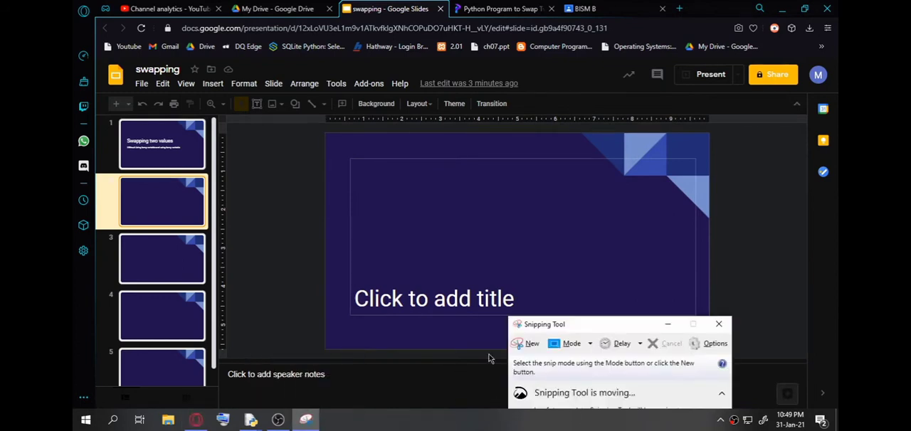
click(535, 344)
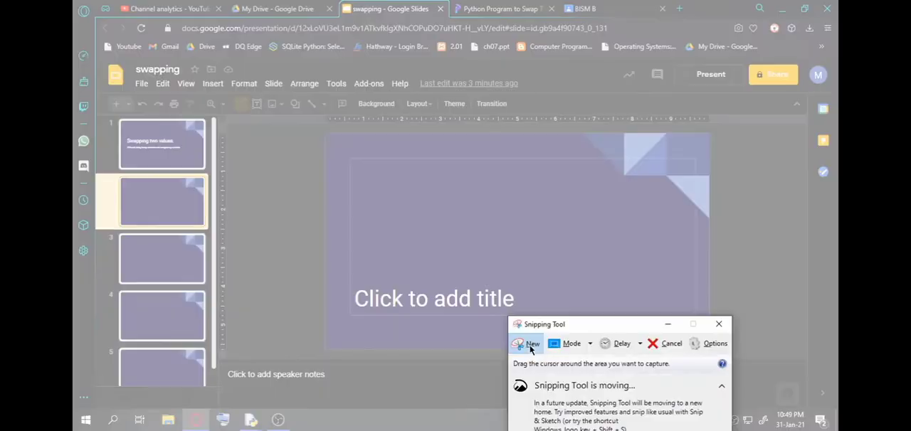
drag(569, 332, 778, 321)
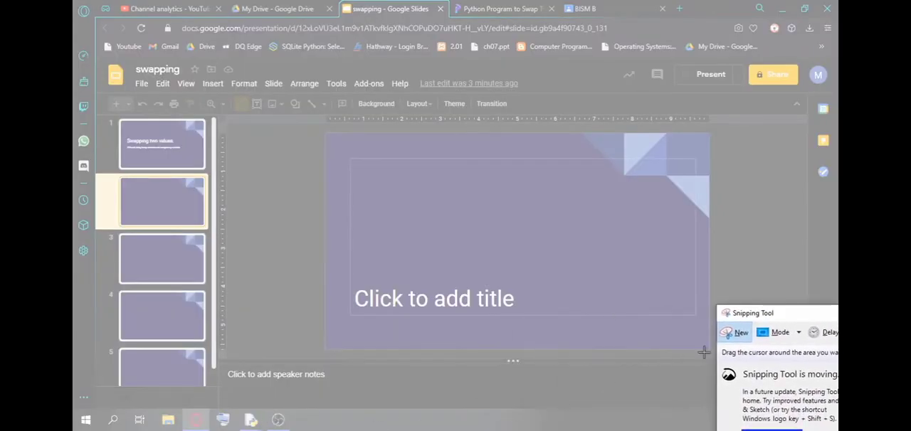
click(738, 335)
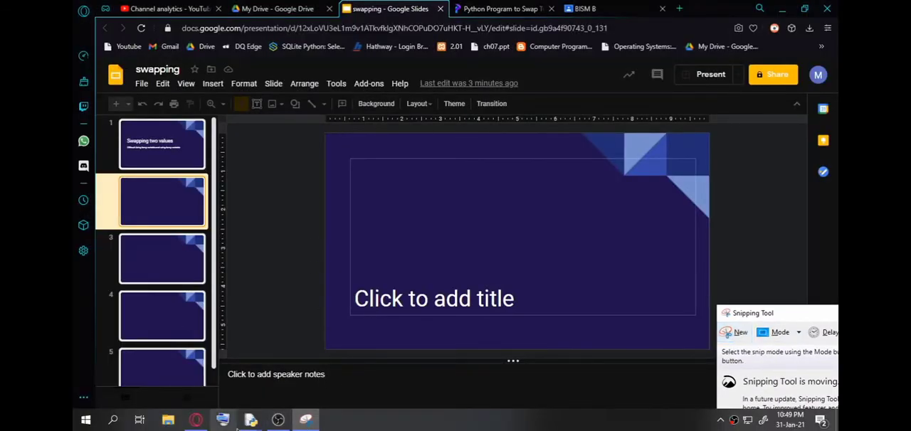
Bring the Python 3.8.2 Shell and swap.py windows to the front and move swap.py over the shell window.
mouse_move(251, 419)
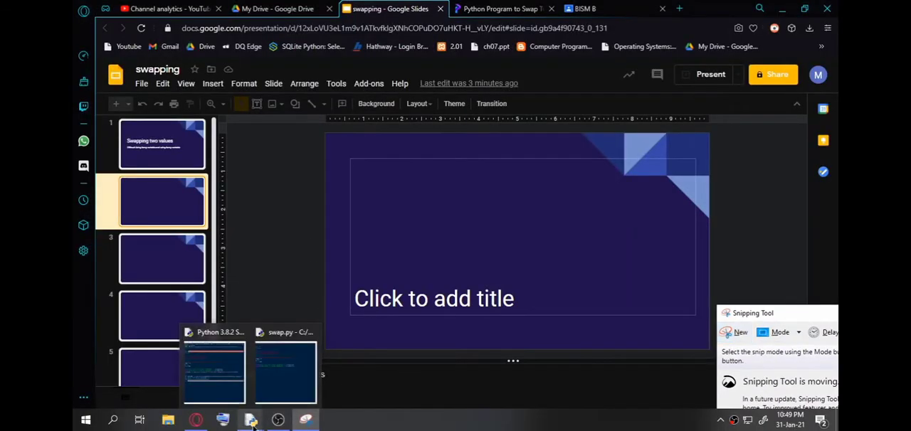
click(196, 383)
mouse_move(250, 419)
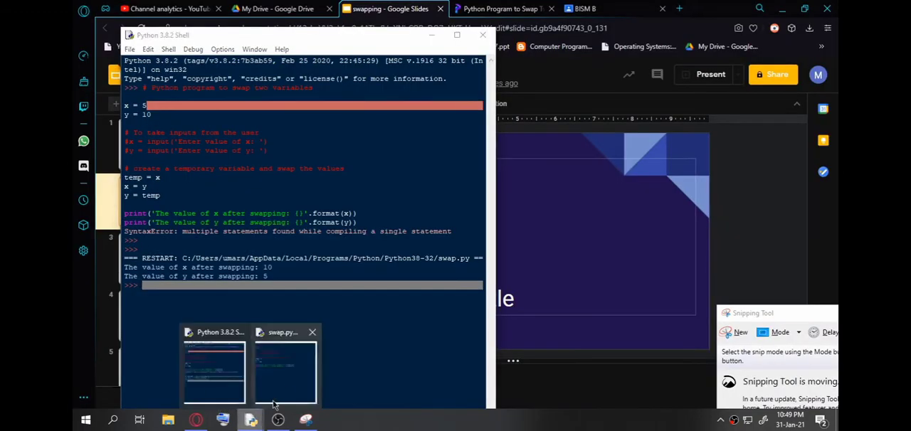
click(291, 377)
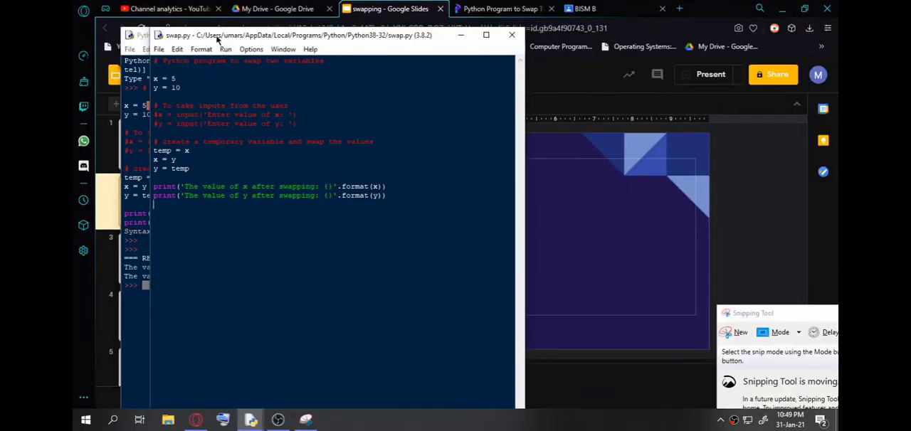
drag(218, 37, 188, 37)
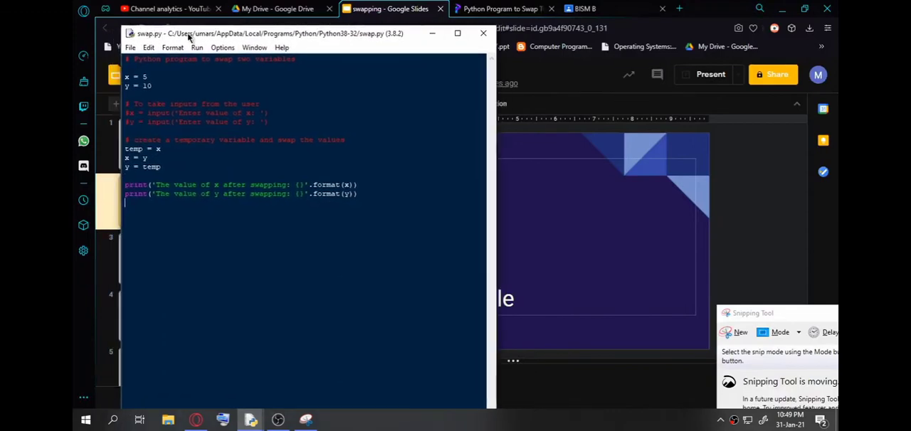
Capture a new rectangular snip of the swap.py window from its title bar down to just below the last print line.
click(744, 334)
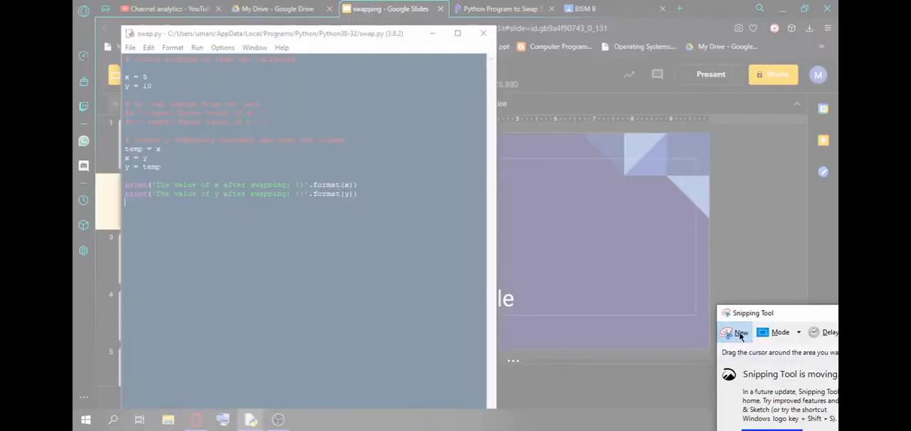
click(740, 336)
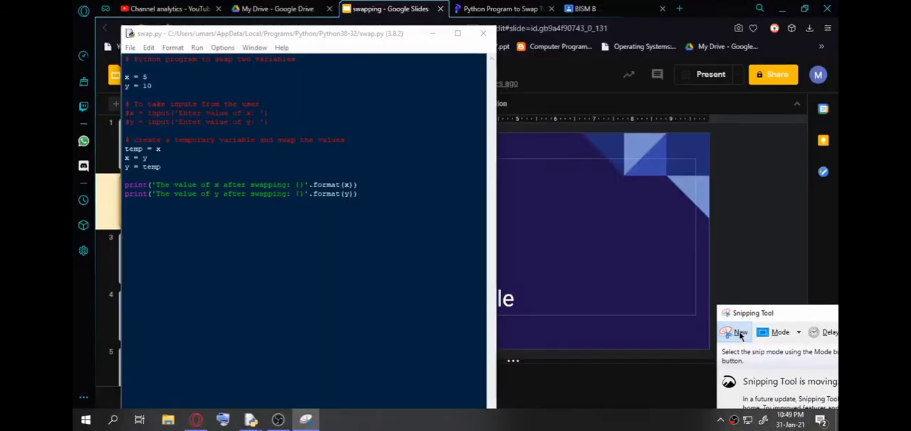
click(740, 333)
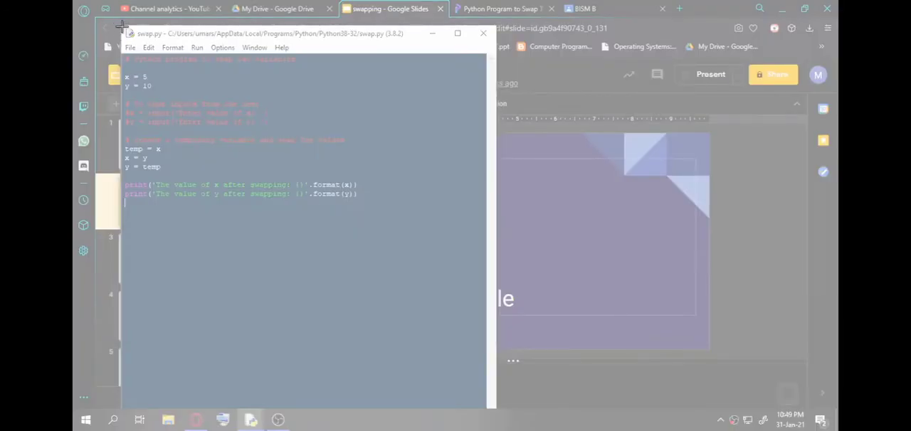
drag(123, 27, 494, 210)
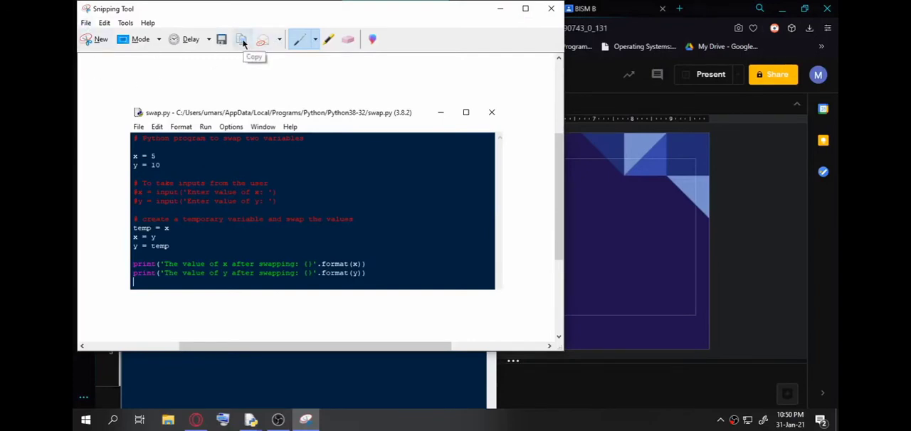
Save the snip to the Desktop as the JPEG file Capture.JPG.
click(85, 23)
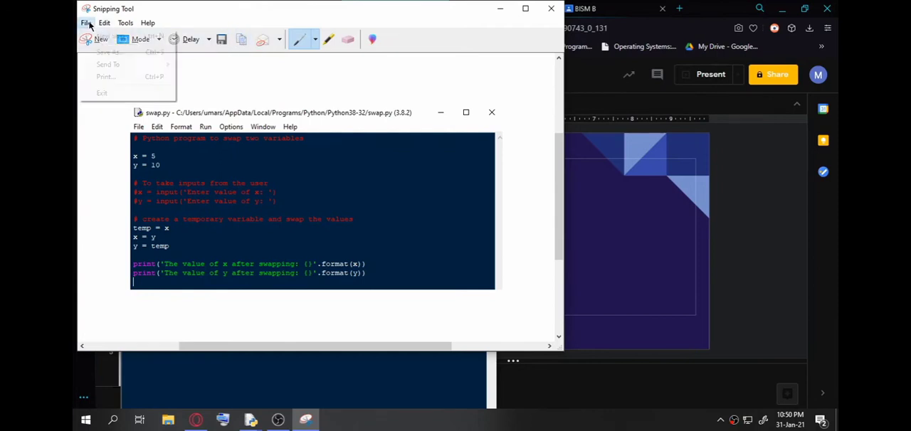
click(104, 52)
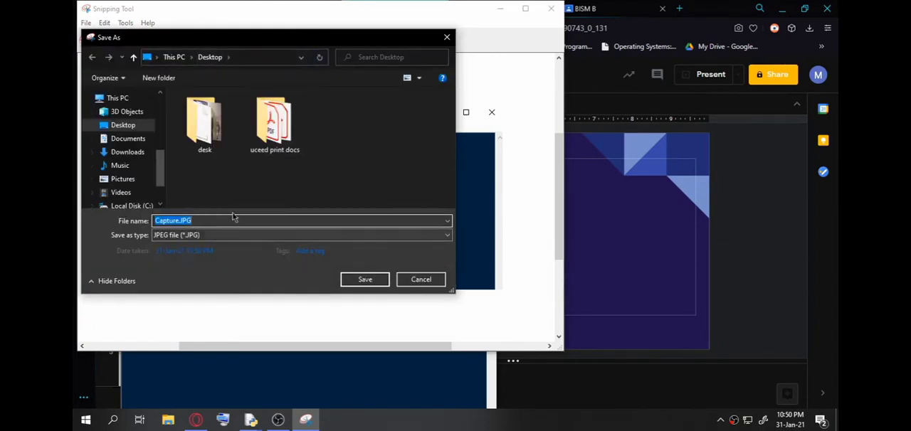
click(364, 280)
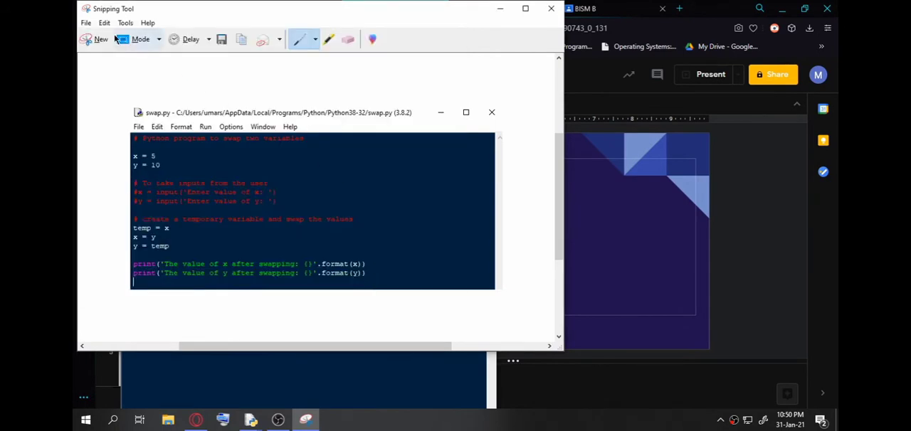
Copy the code snip, minimize the Snipping Tool and swap.py windows, and paste the image onto slide 2 of the swapping presentation.
click(244, 41)
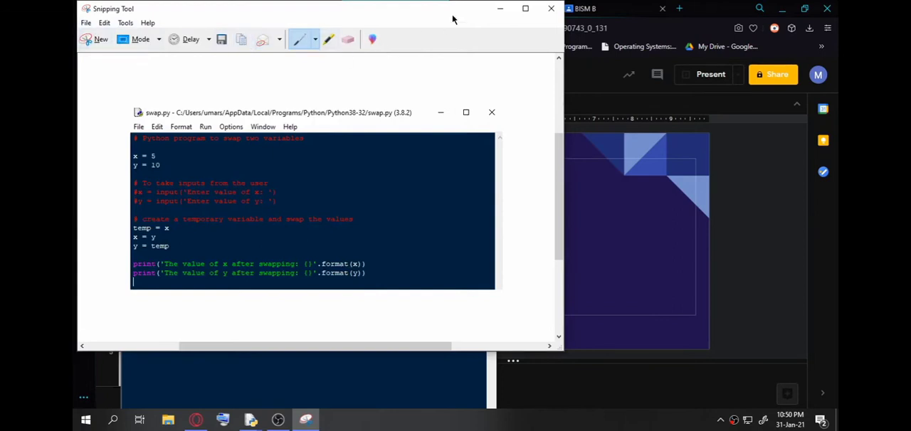
click(501, 7)
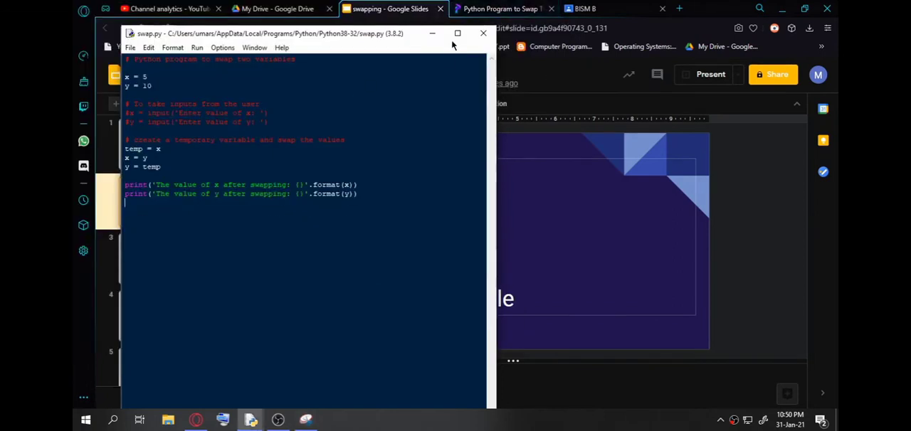
click(432, 33)
click(433, 35)
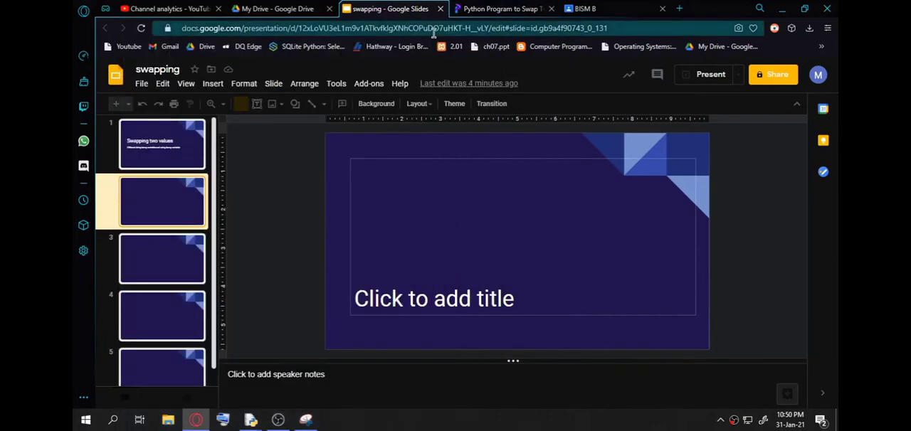
right_click(428, 182)
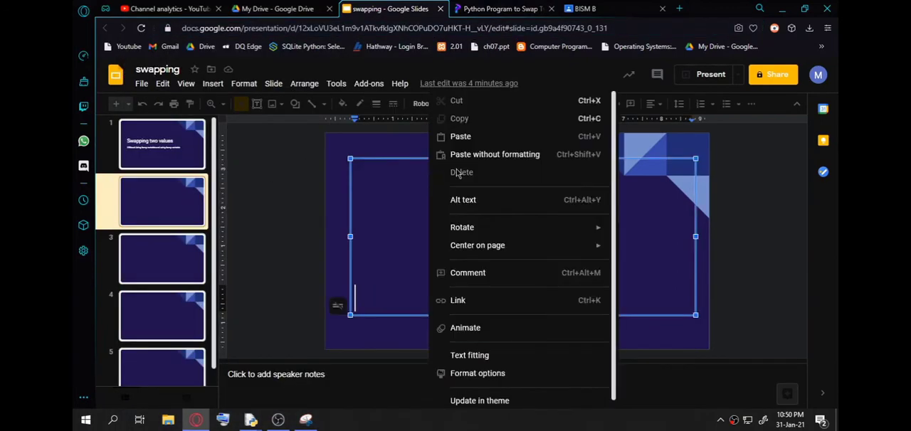
click(470, 136)
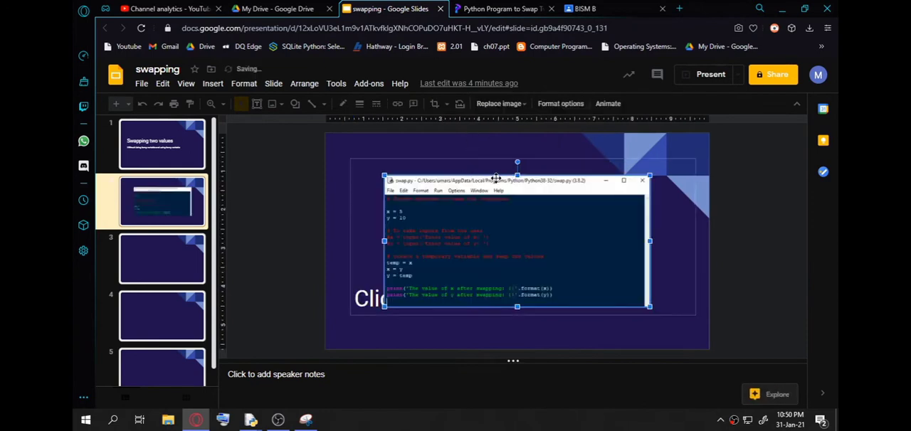
Stretch the pasted code image on all four sides until it covers nearly the whole of slide 2.
drag(518, 176, 518, 145)
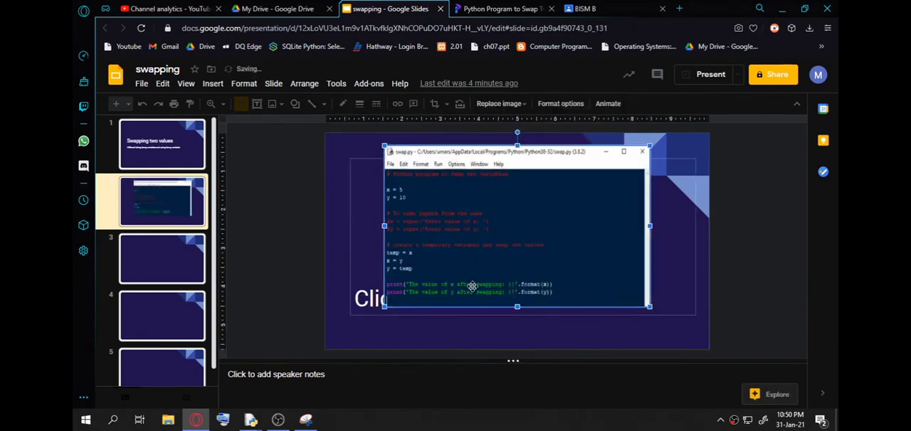
drag(519, 307, 517, 333)
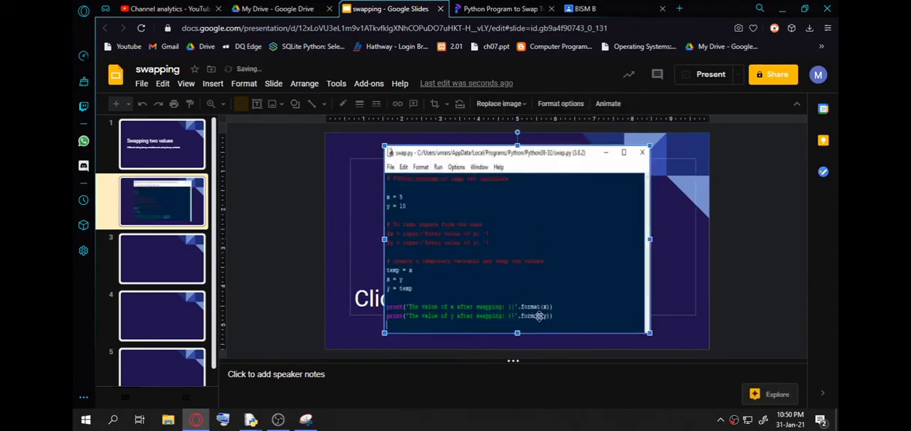
drag(649, 241, 689, 240)
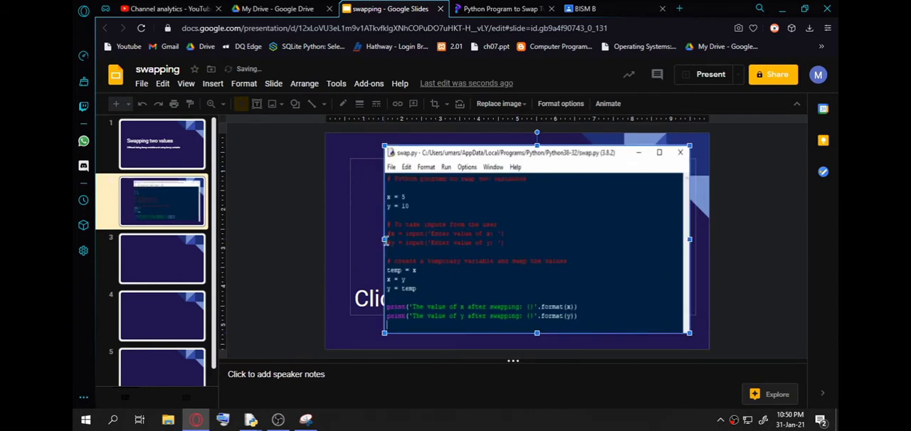
drag(384, 241, 335, 240)
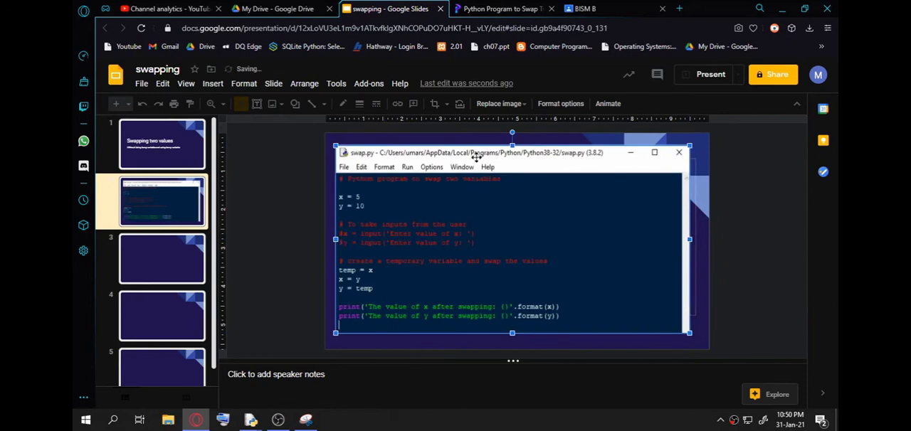
drag(512, 145, 511, 133)
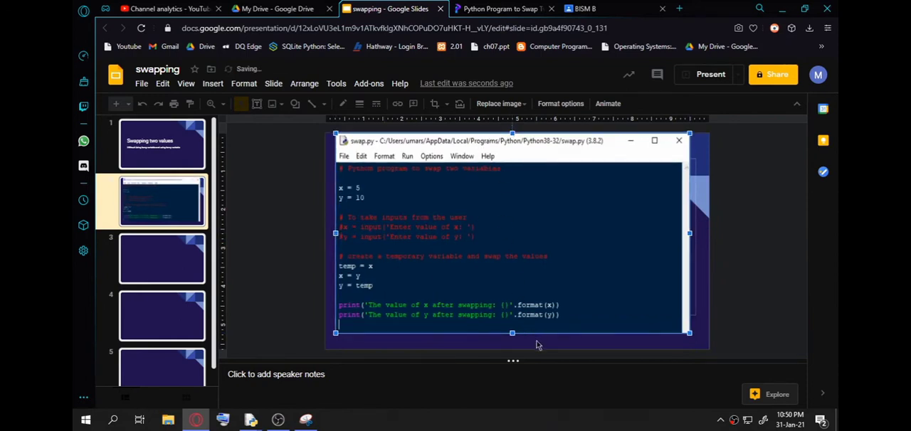
drag(512, 332, 512, 344)
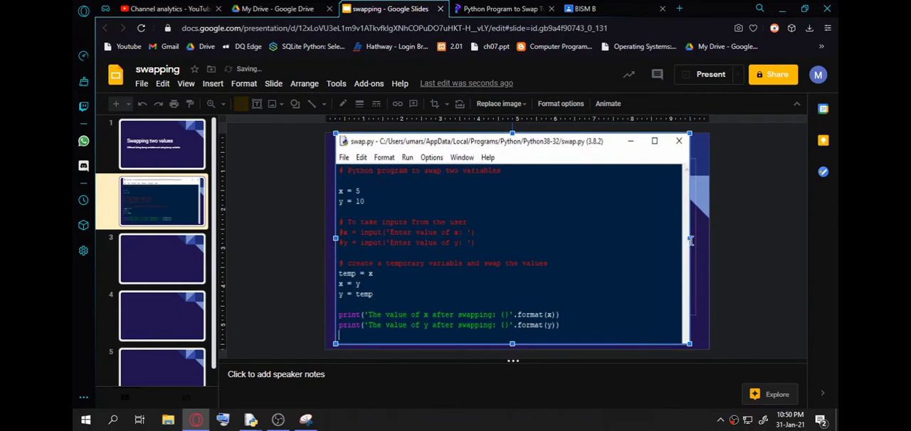
drag(688, 239, 700, 239)
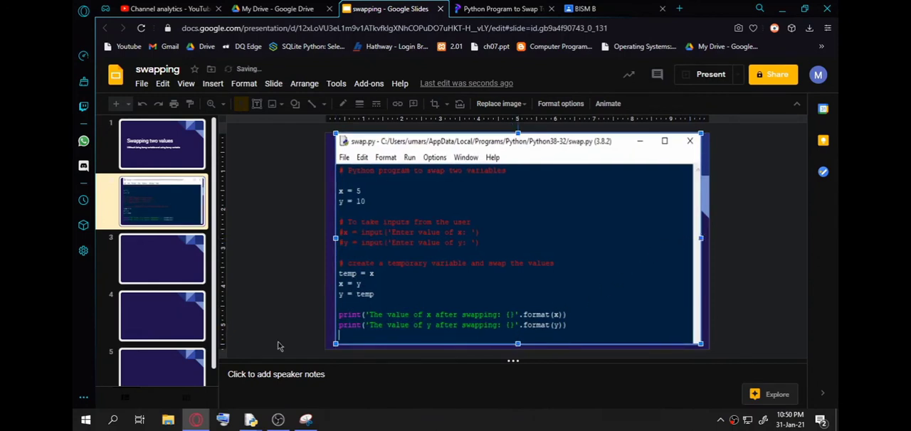
Select slide 3 of the presentation, switch to the swap.py window in Python IDLE and run the module.
click(180, 263)
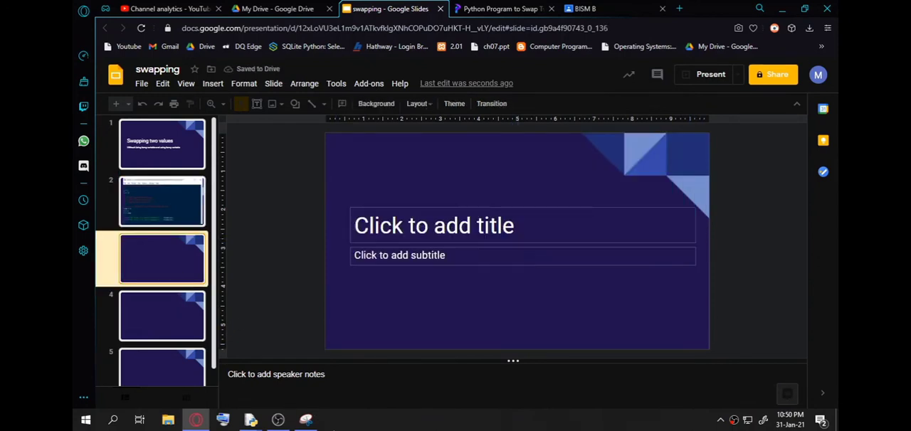
mouse_move(202, 424)
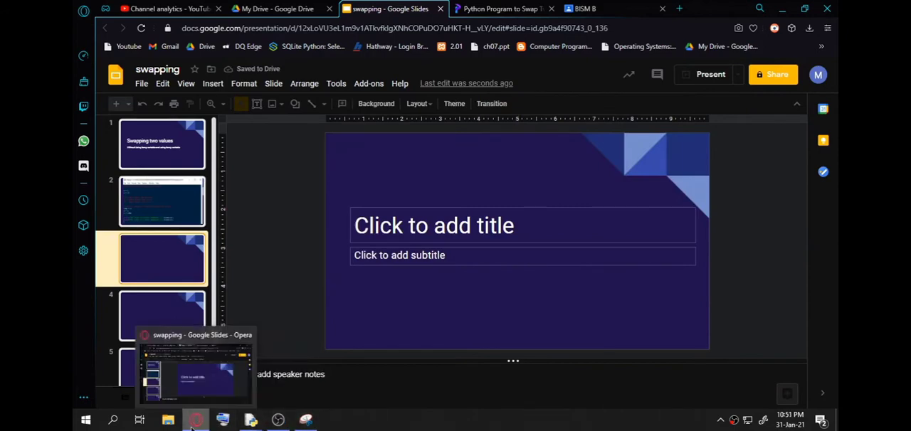
mouse_move(245, 421)
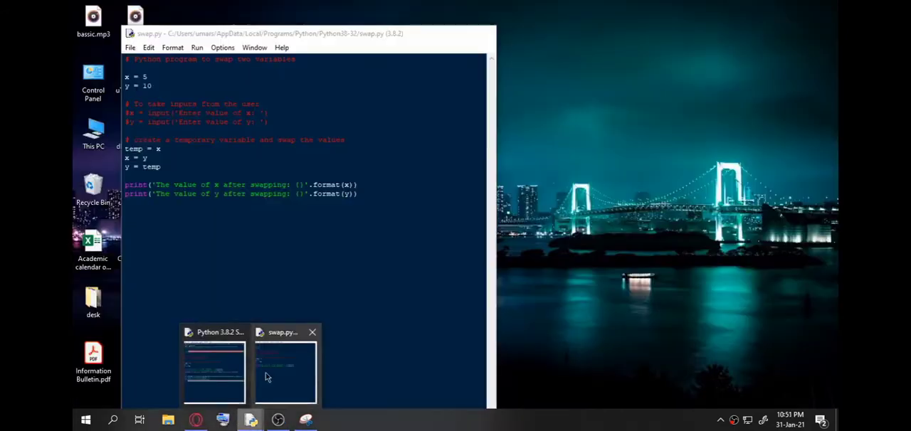
click(267, 371)
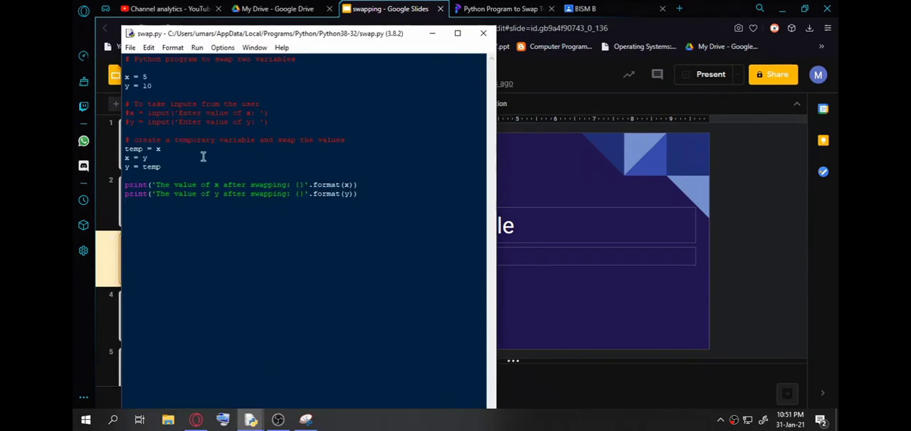
click(197, 48)
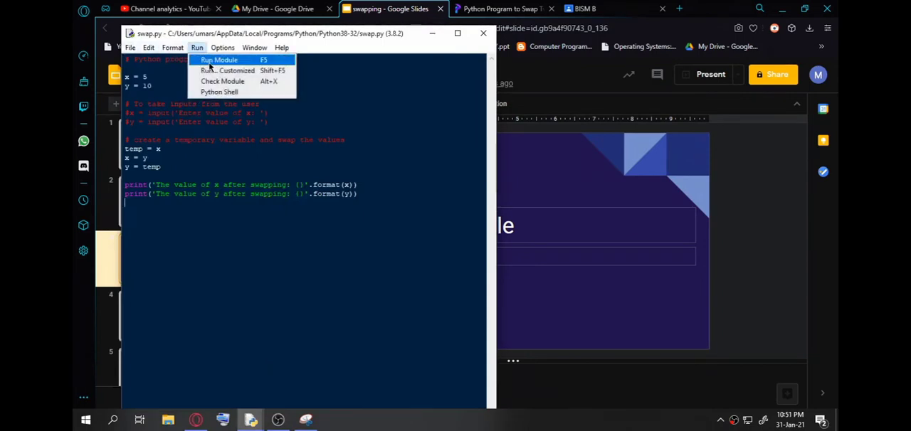
click(212, 60)
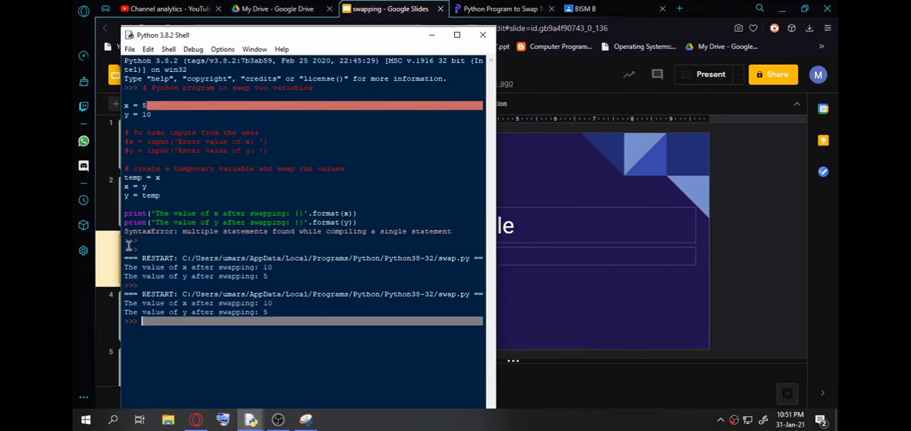
Move the Snipping Tool window clear of the Python Shell and capture a new rectangular snip of the latest swap.py output.
click(305, 420)
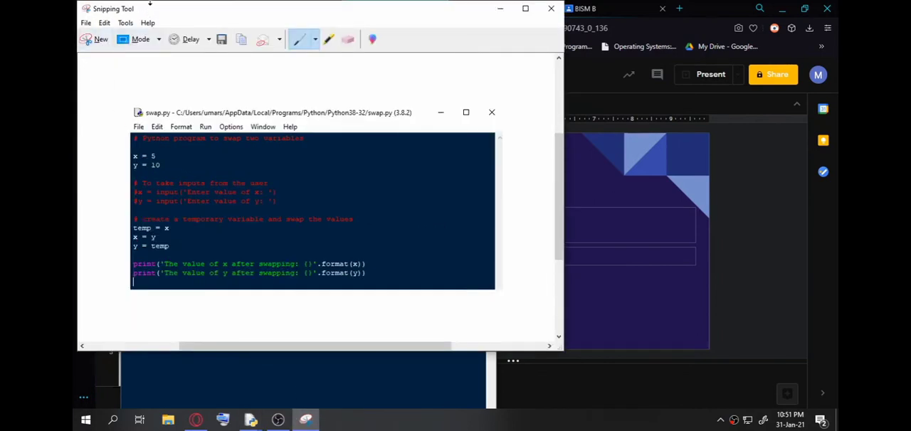
drag(144, 3, 372, 211)
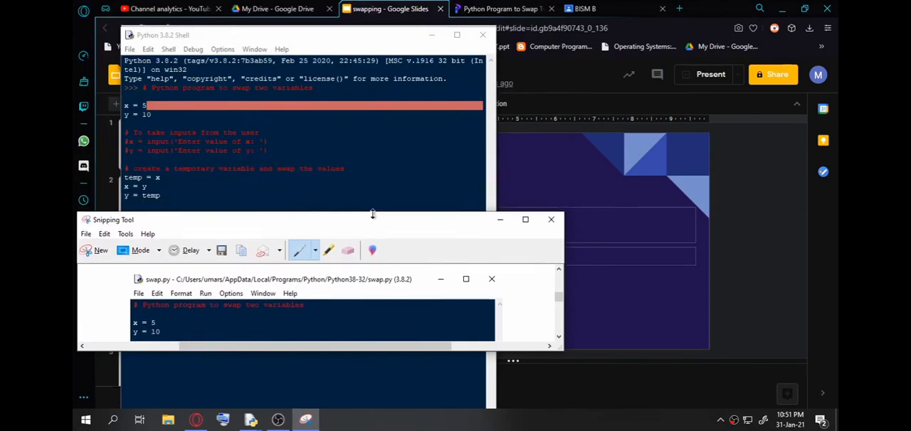
drag(104, 225, 721, 240)
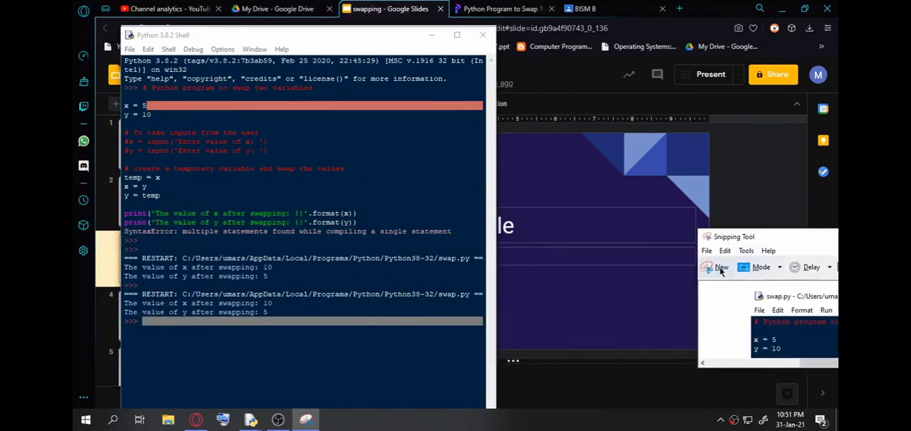
click(725, 268)
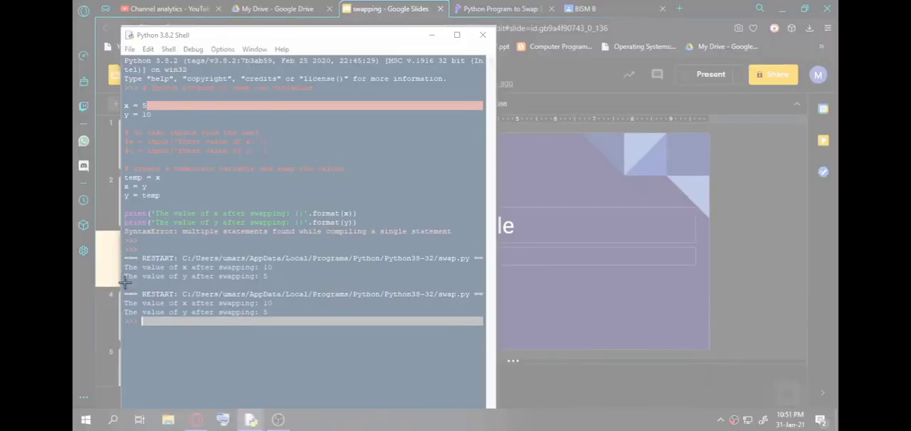
drag(125, 282, 481, 331)
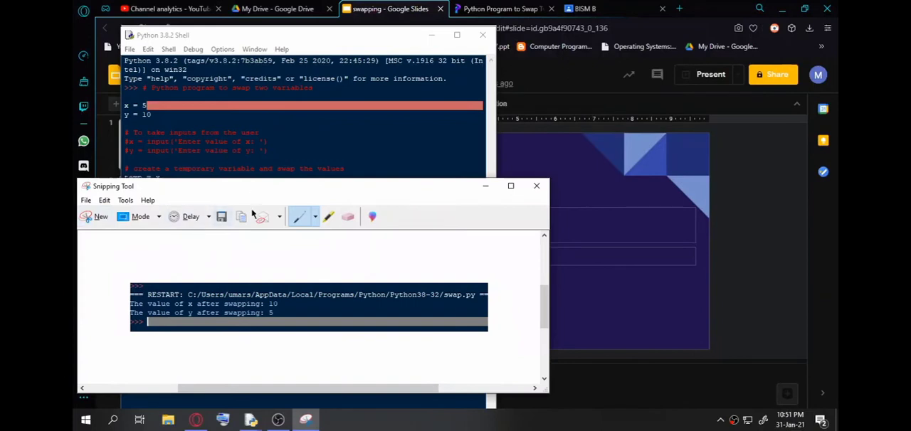
Minimize the Snipping Tool, Python Shell and swap.py windows, and paste the output snip onto slide 3 of the swapping presentation.
click(485, 187)
click(433, 35)
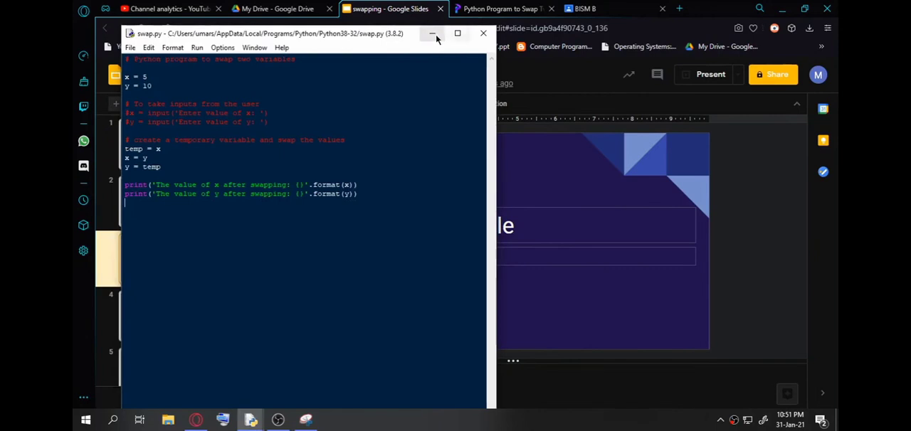
click(432, 34)
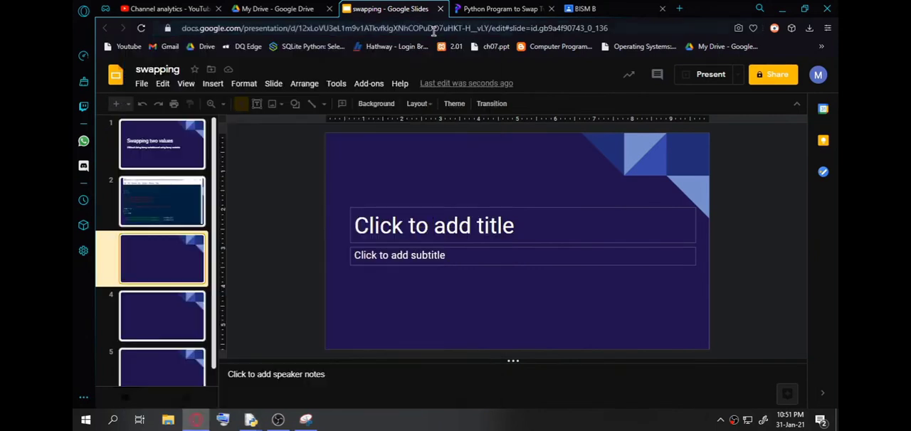
right_click(175, 250)
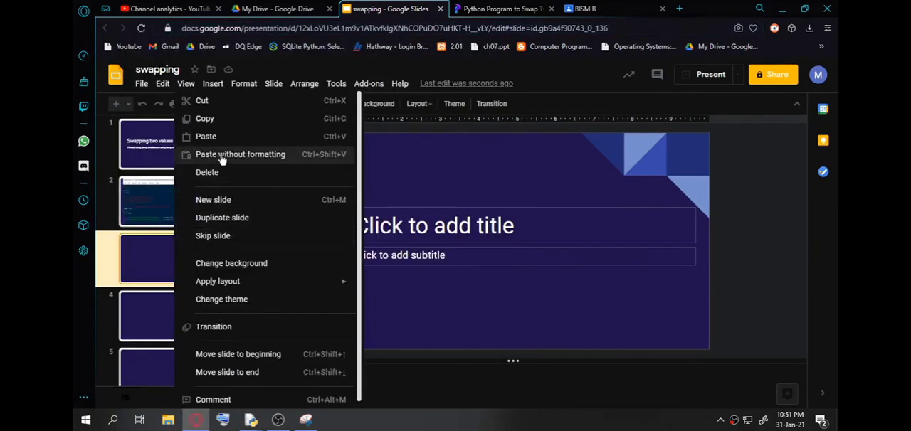
click(210, 139)
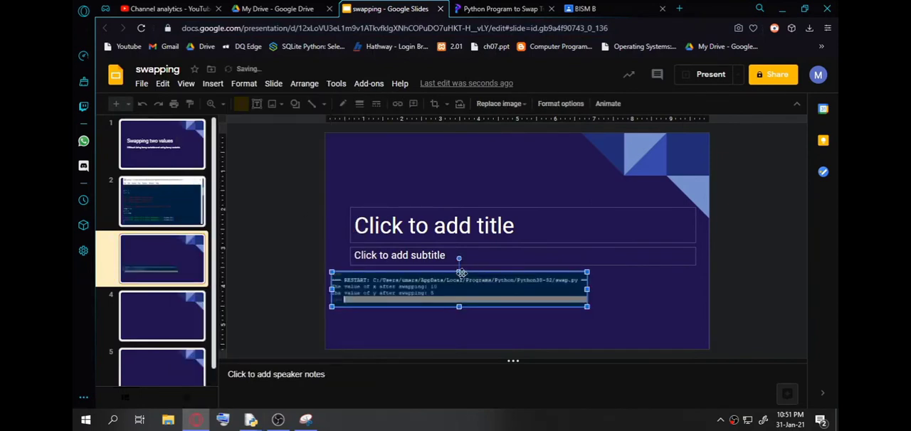
Stretch the output image to nearly the full width of slide 3 and position it over the lower part, leaving a strip free above it.
drag(461, 241, 459, 179)
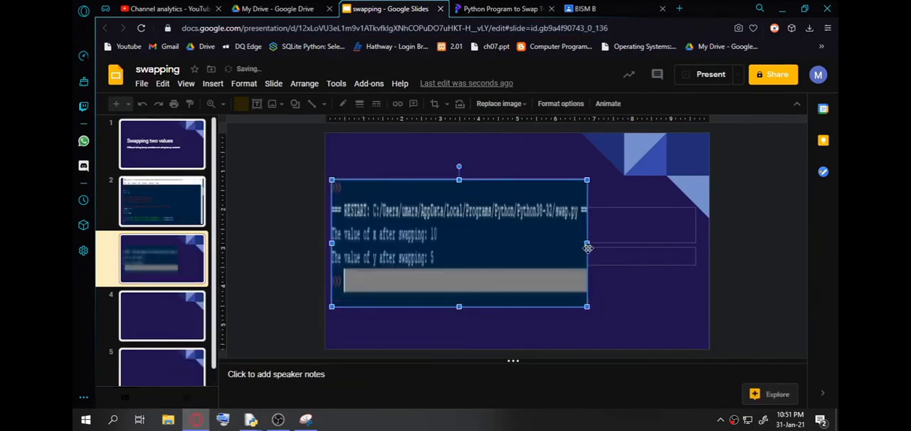
drag(587, 243, 687, 243)
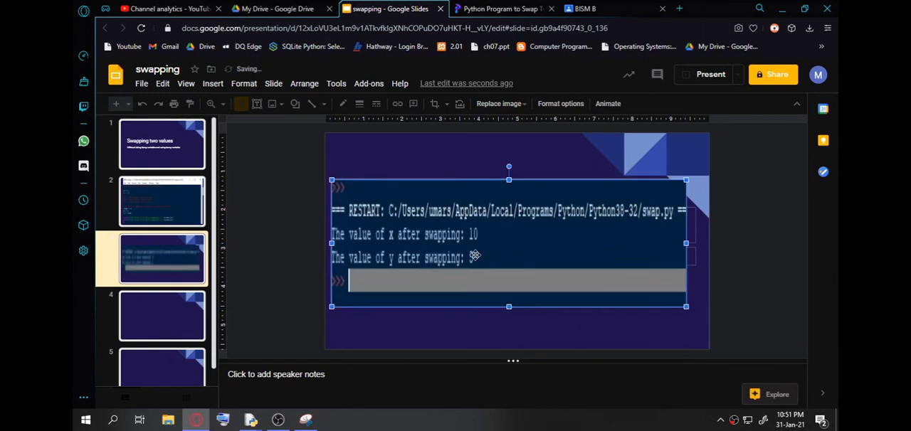
drag(470, 264, 509, 262)
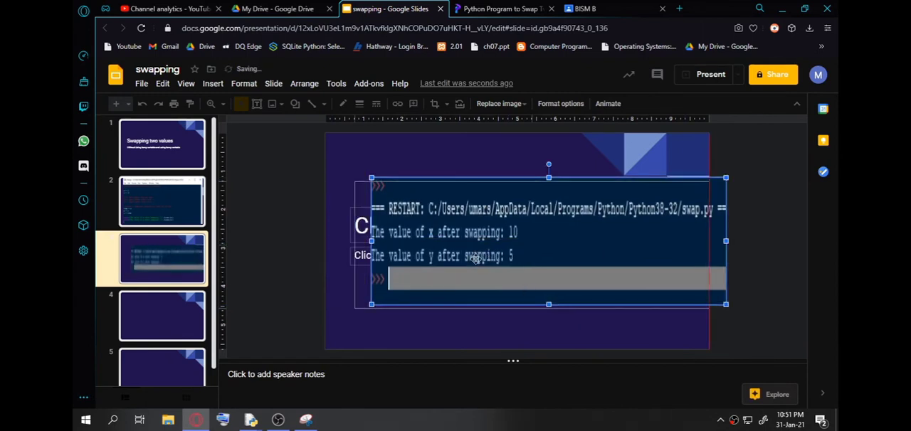
drag(548, 289, 532, 292)
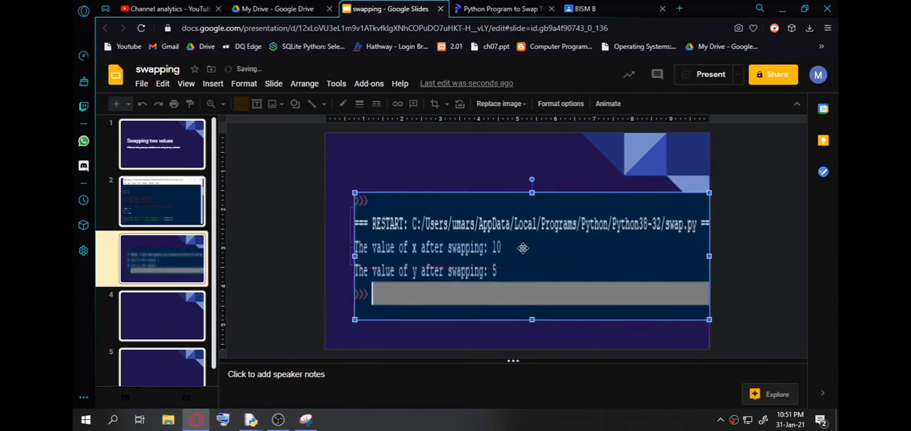
drag(525, 241, 516, 249)
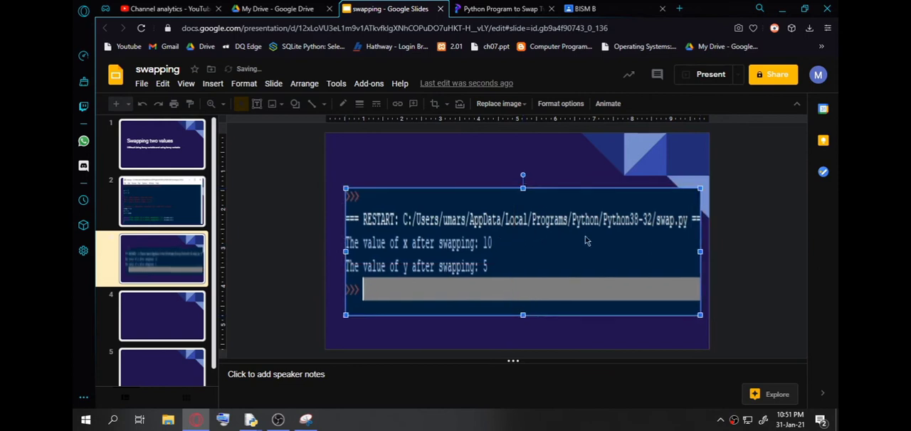
drag(522, 189, 522, 182)
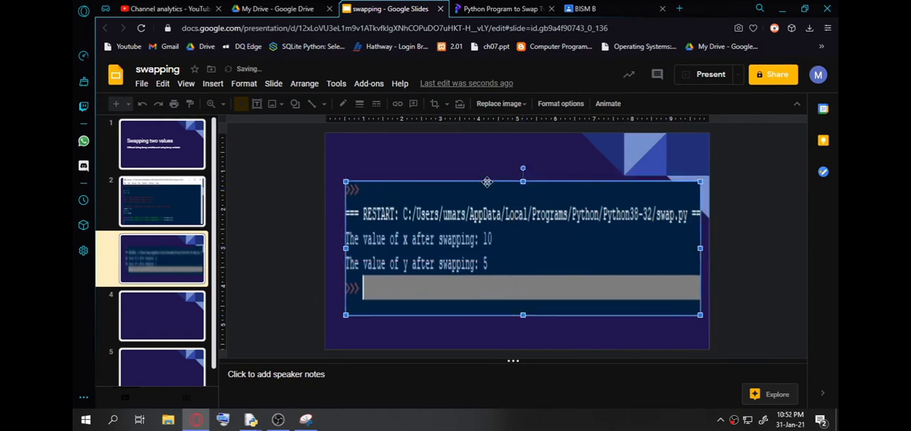
click(447, 166)
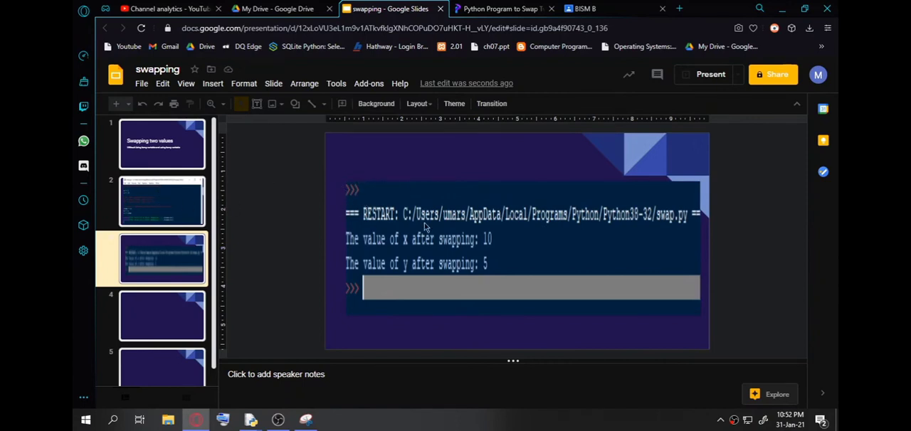
drag(427, 224, 431, 236)
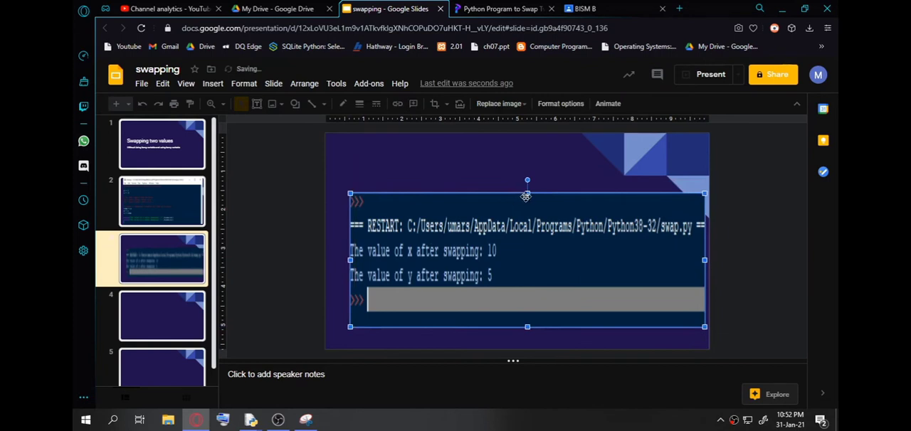
drag(526, 192, 526, 183)
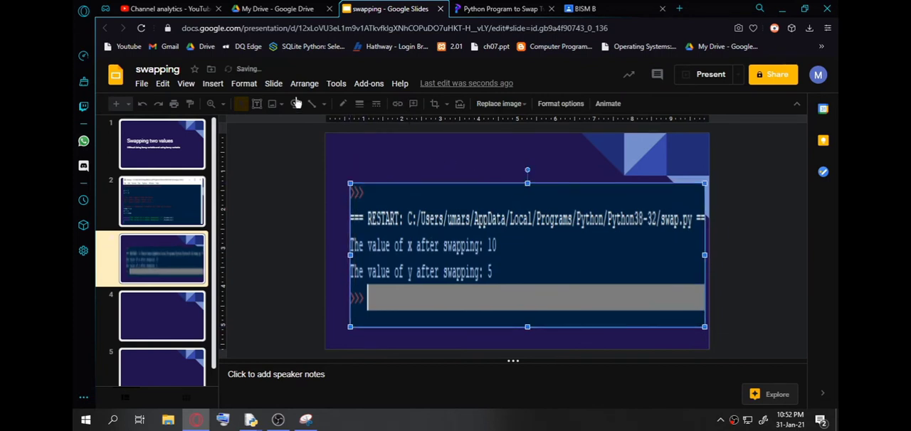
Add a text box above the output image on slide 3 reading "Output of the program".
click(257, 104)
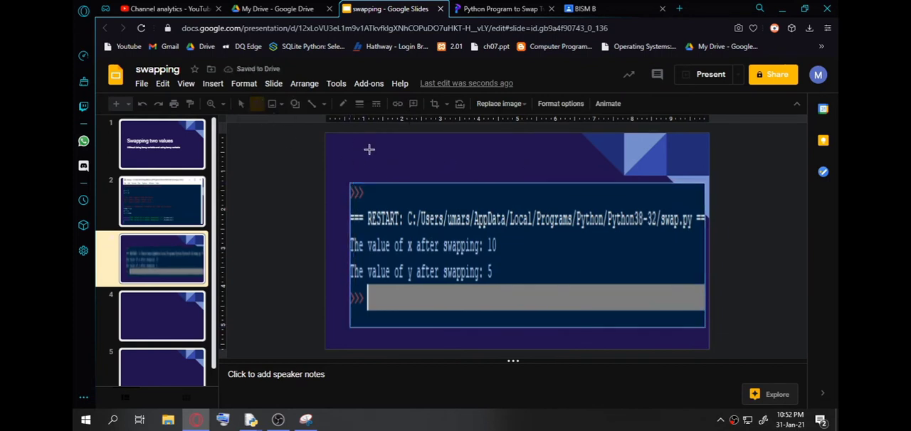
drag(360, 139, 484, 168)
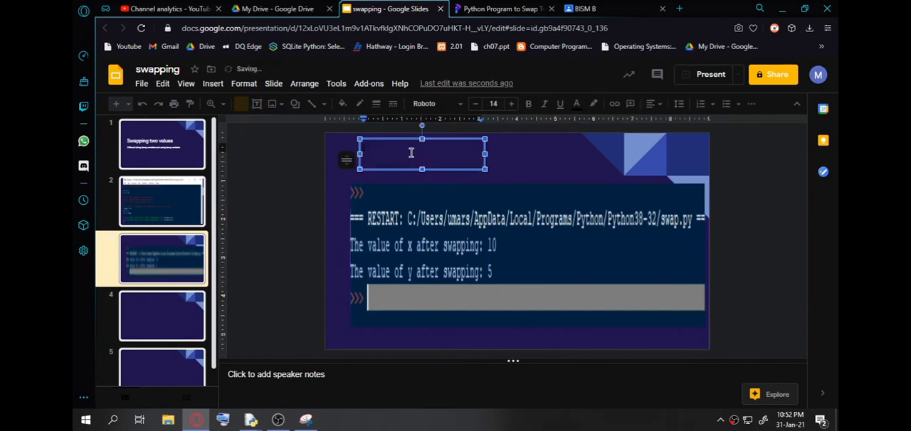
text(Out)
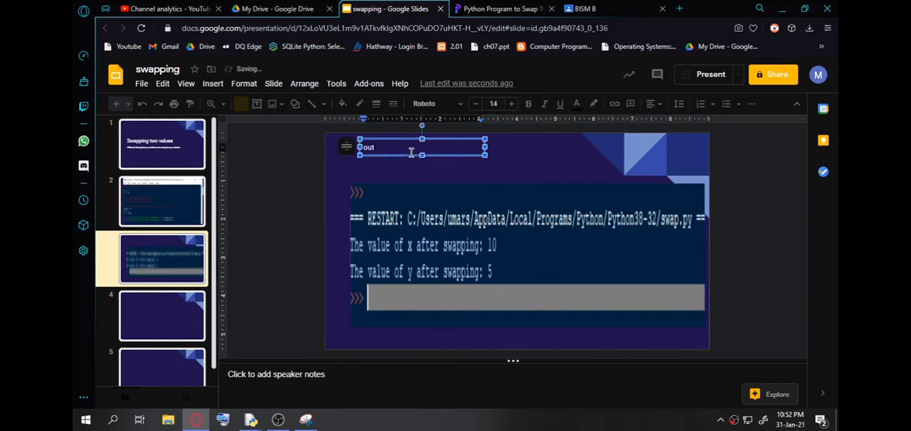
text(of the program)
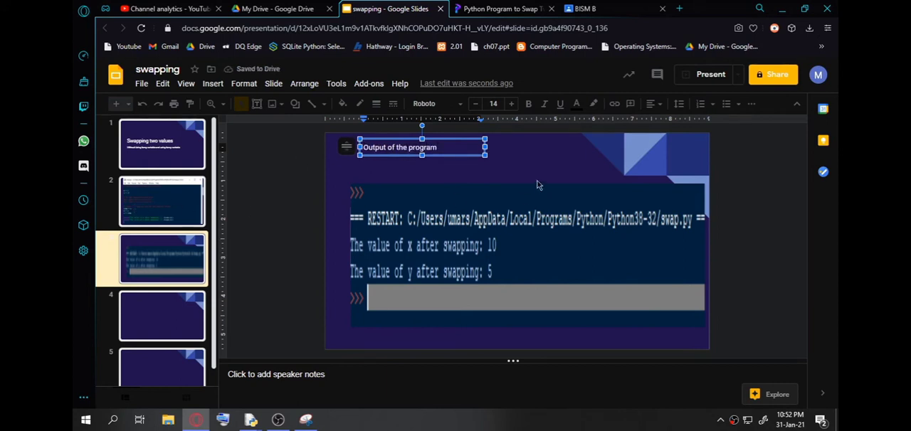
click(468, 187)
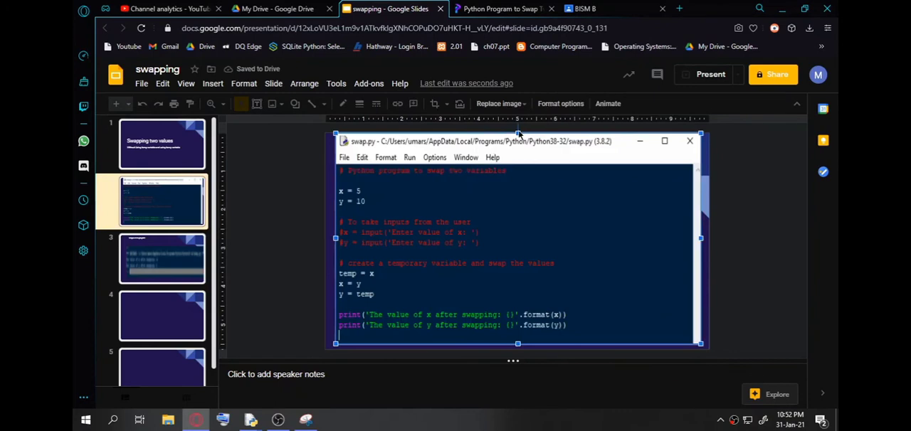
Reduce the height of the code image on slide 2 from its upper edge, leaving a narrow strip free above it.
drag(517, 133, 517, 162)
click(390, 148)
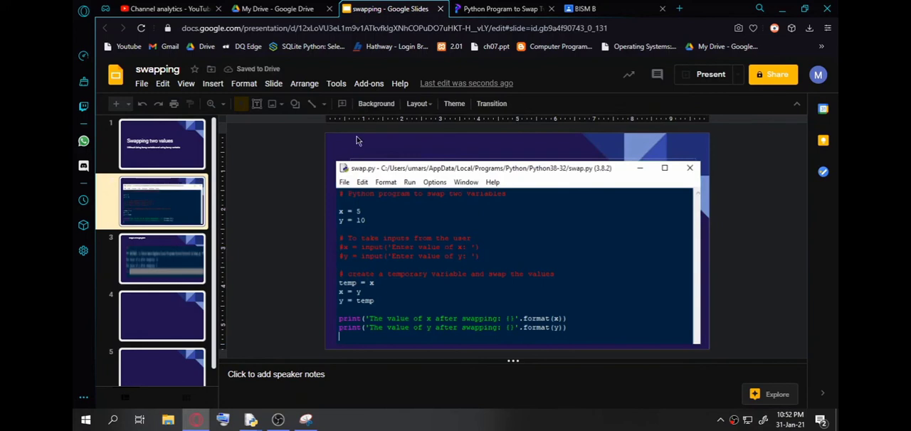
click(521, 173)
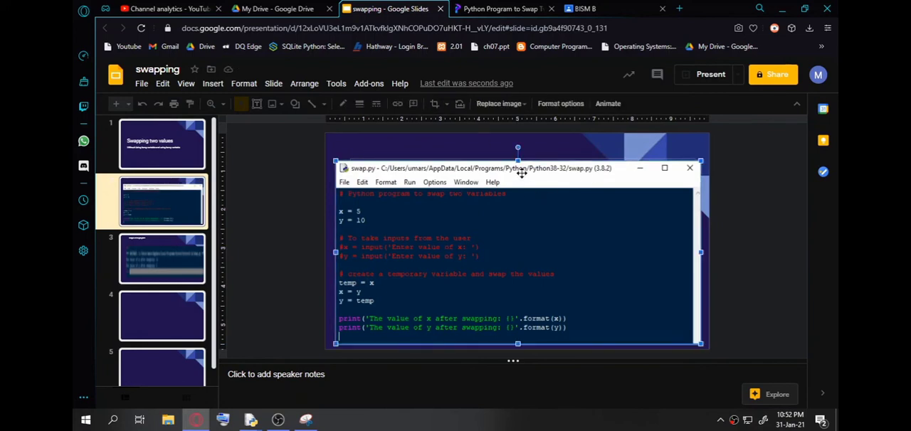
drag(517, 162, 517, 149)
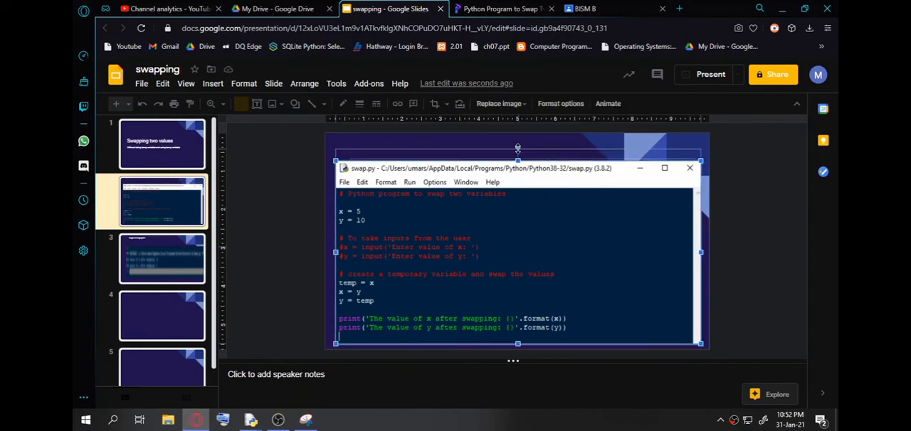
click(375, 146)
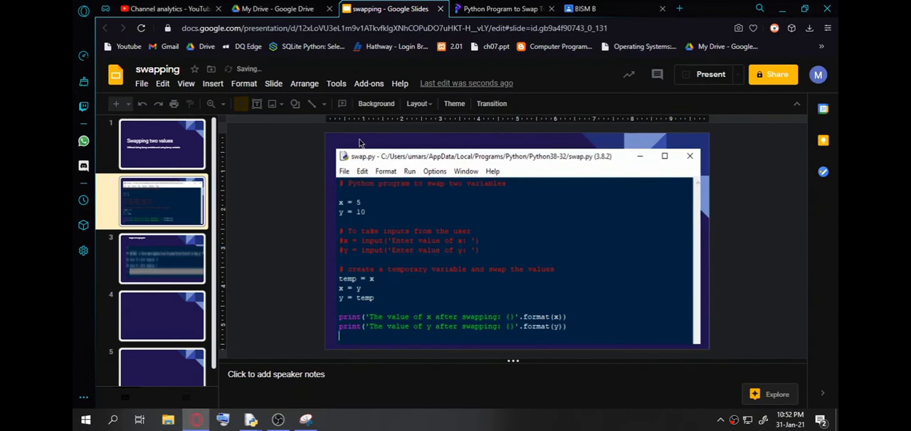
click(257, 103)
mouse_move(356, 137)
mouse_down()
mouse_move(366, 147)
mouse_move(488, 146)
mouse_move(353, 135)
mouse_move(368, 120)
mouse_move(433, 138)
mouse_up()
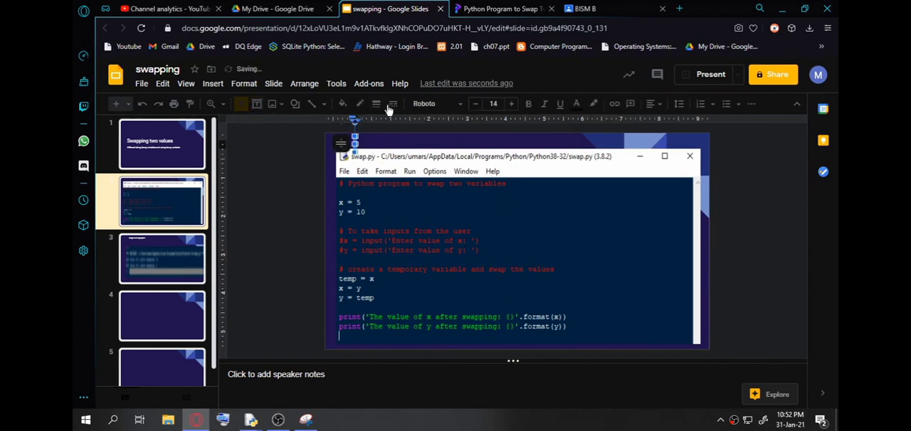
drag(355, 136, 363, 141)
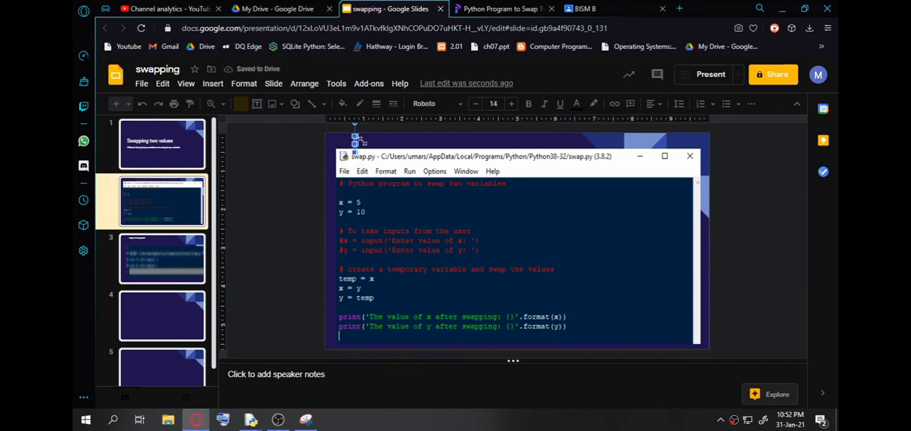
click(341, 146)
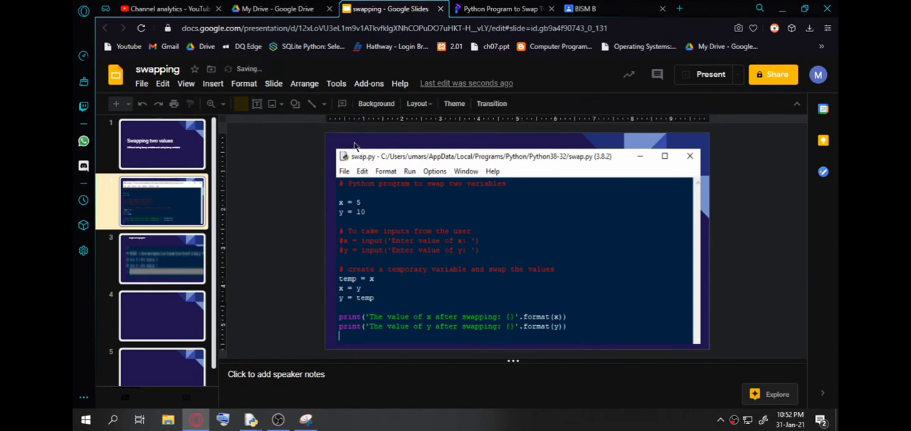
Add a text box reading "program" over the empty upper-right area of the code image on slide 2.
click(257, 103)
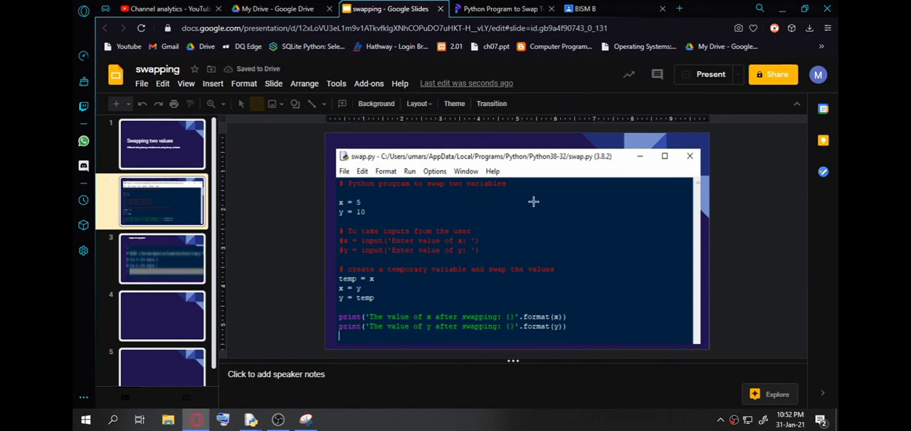
drag(530, 190, 637, 227)
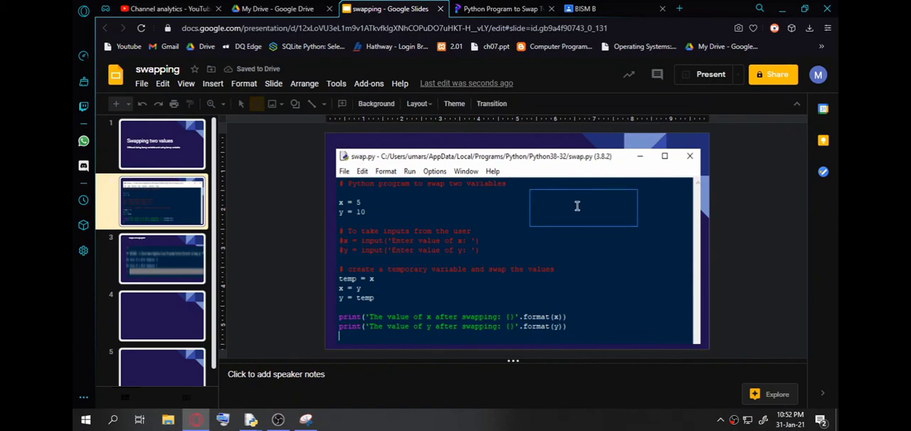
text(pro)
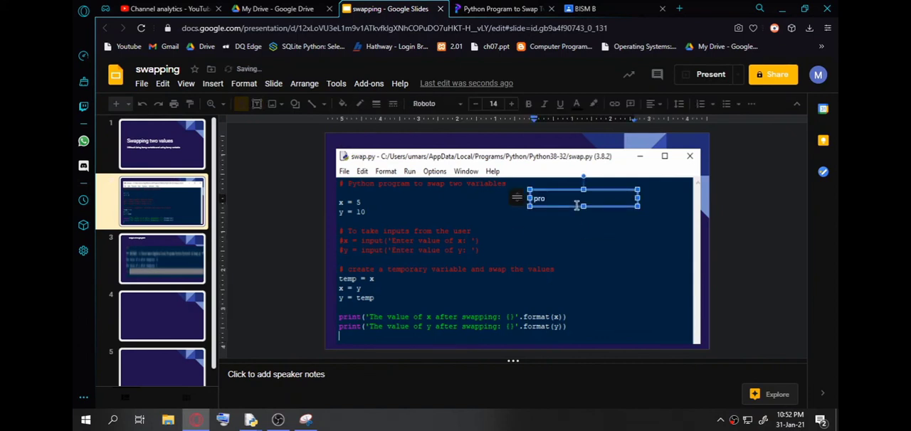
text(gram)
Increase the font size of the "program" caption on slide 2 to 29.
drag(563, 202, 525, 202)
click(513, 104)
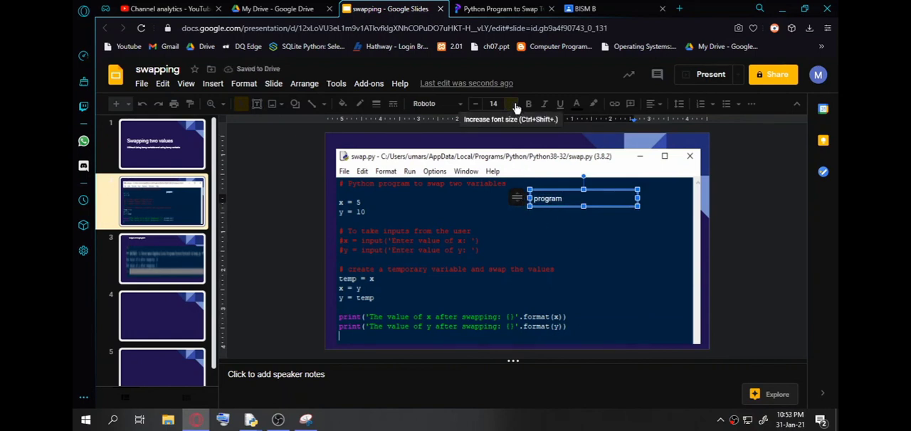
click(513, 104)
click(512, 104)
click(515, 104)
click(515, 105)
click(515, 105)
click(515, 104)
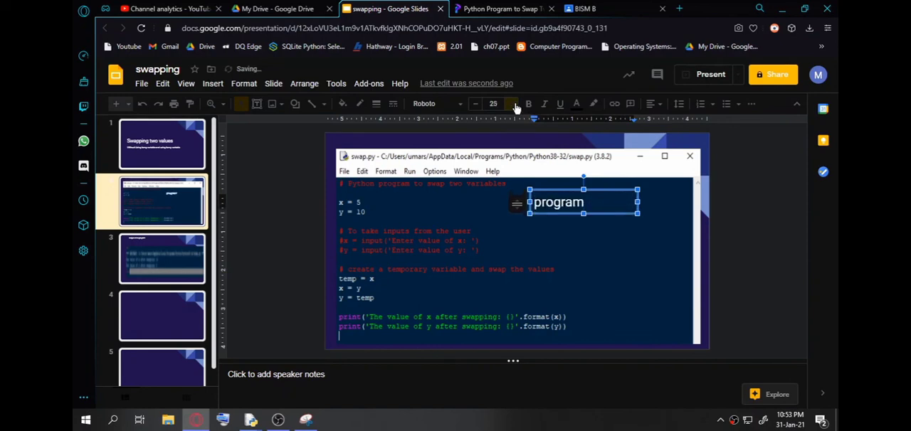
click(515, 104)
click(515, 104)
click(515, 106)
click(515, 105)
click(515, 106)
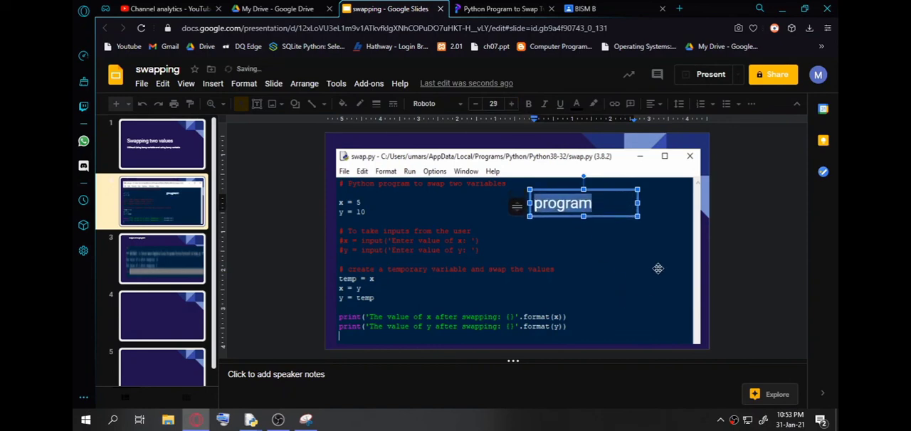
click(657, 268)
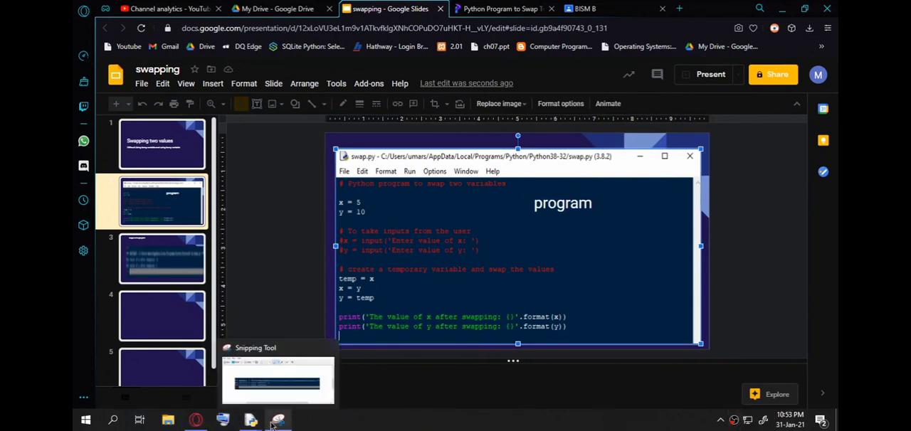
click(734, 421)
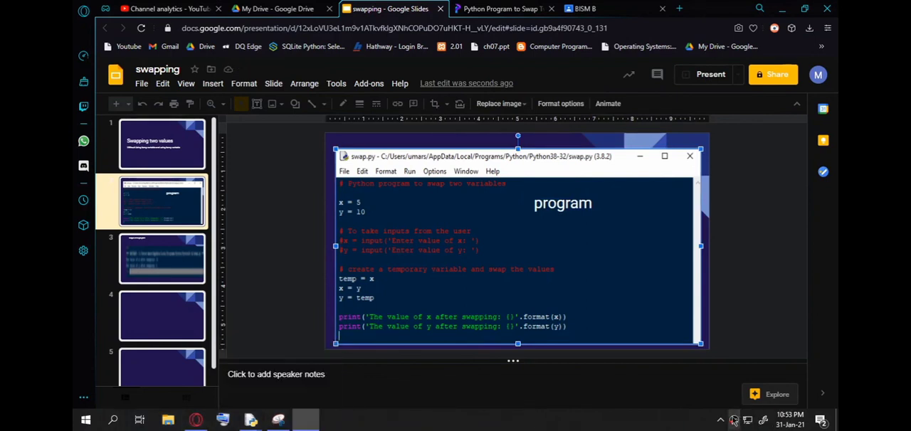
click(306, 420)
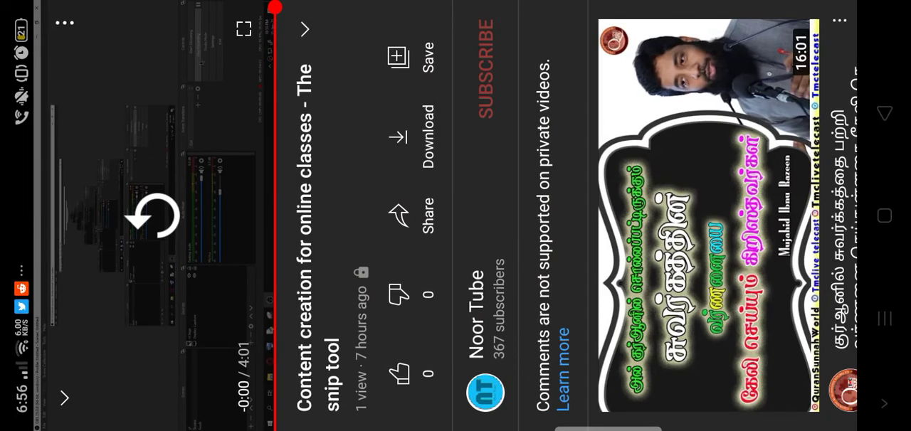
click(884, 110)
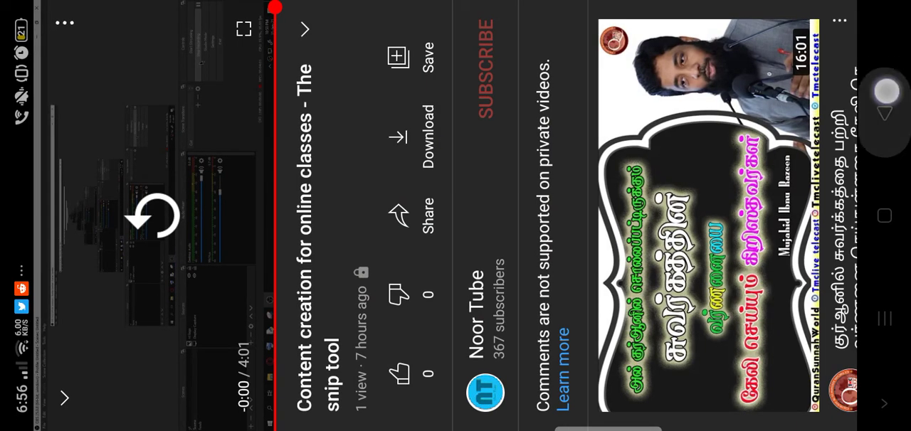